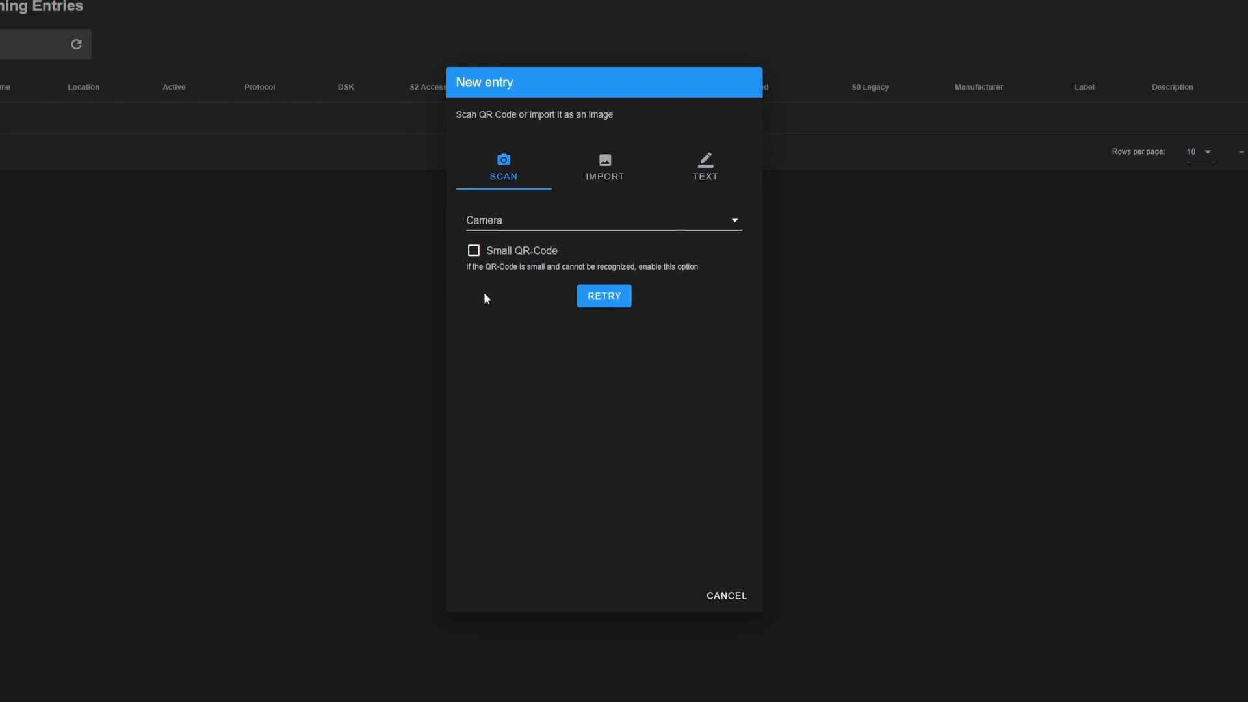
Step: Review the image import option for the new entry, and choose manual QR code text entry instead
left_click(636, 177)
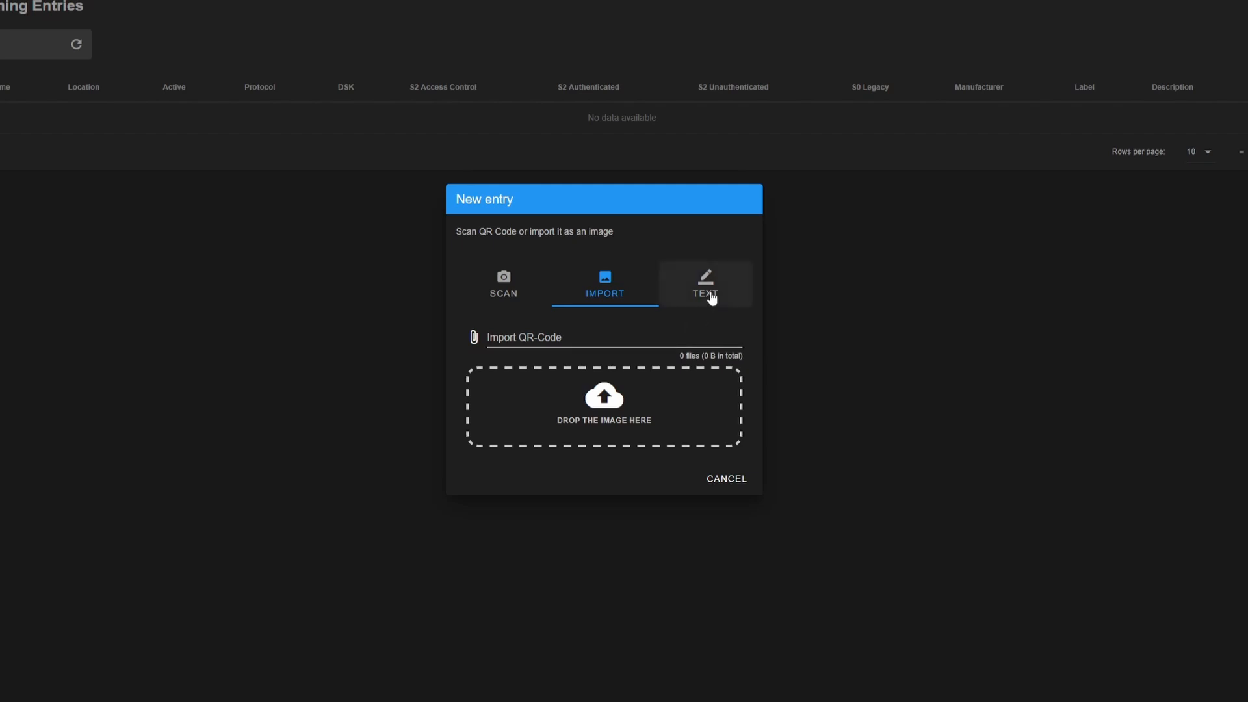
left_click(707, 315)
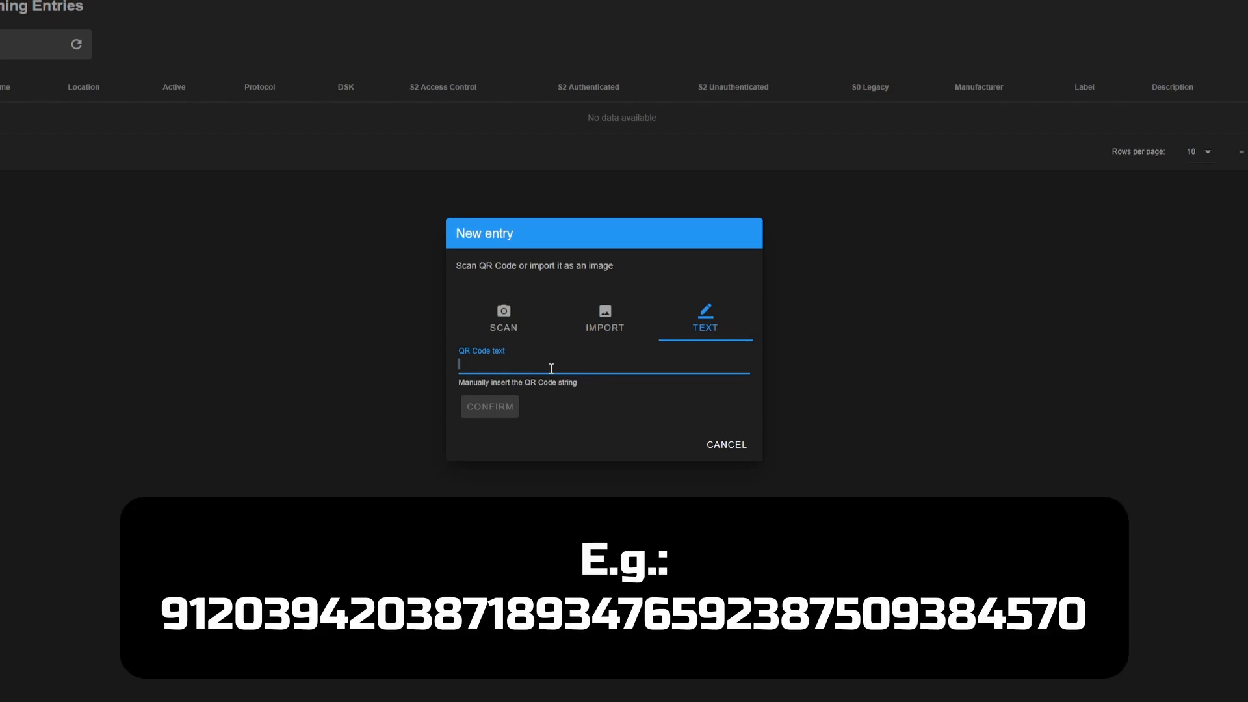
left_click(576, 322)
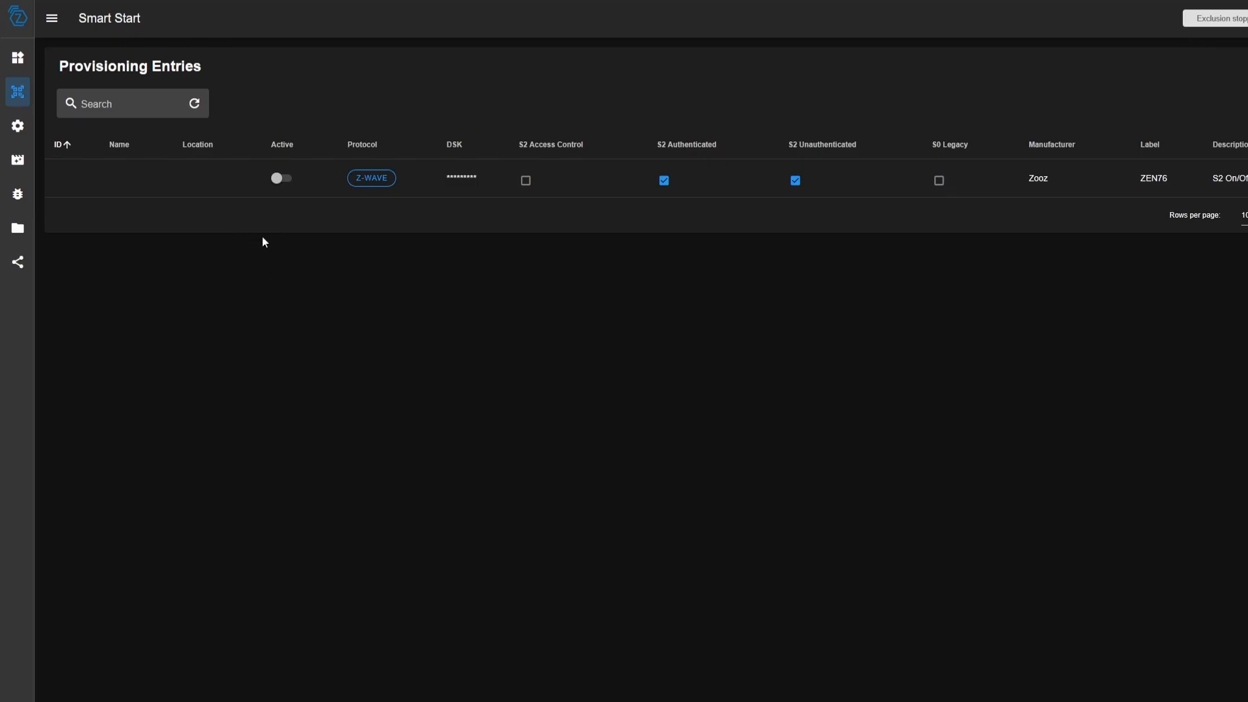
Step: Set the ZEN76 provisioning entry inactive and change its protocol to Z-Wave Long Range
left_click(281, 180)
left_click(390, 183)
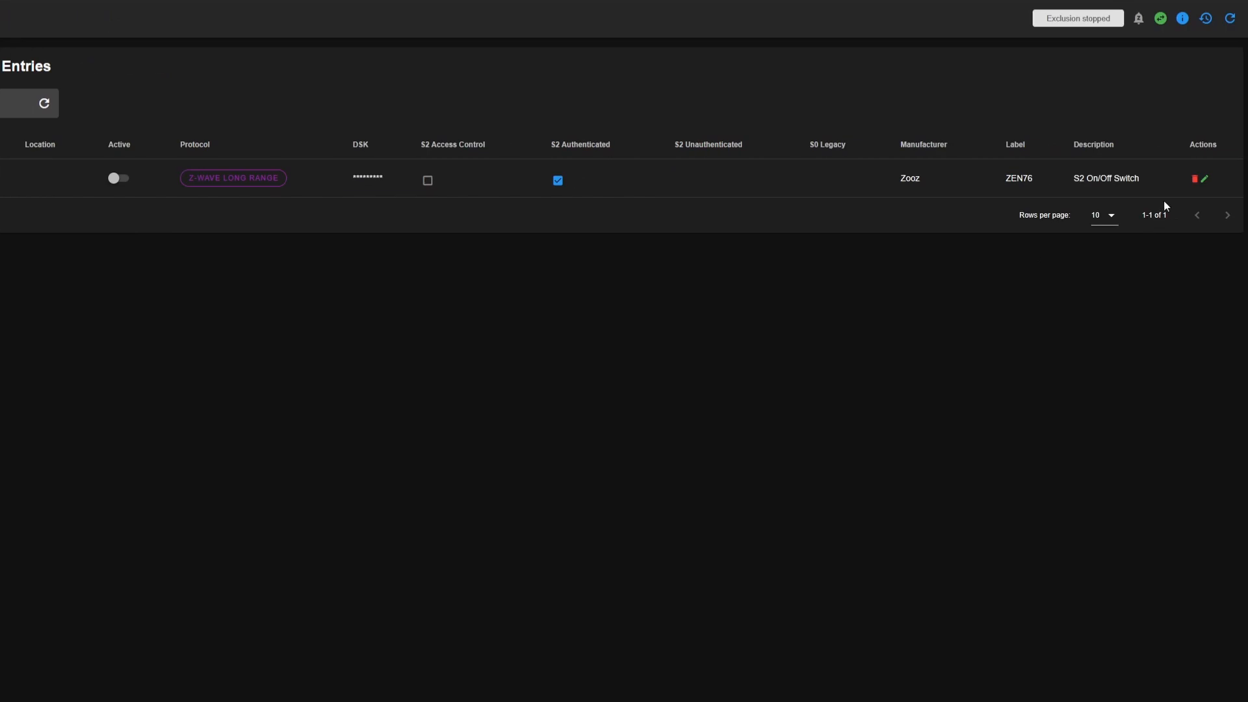
Step: Name the ZEN76 entry "Guest bathroom lights", keep Z-Wave Long Range as its protocol, and save the update
left_click(1205, 178)
left_click(474, 238)
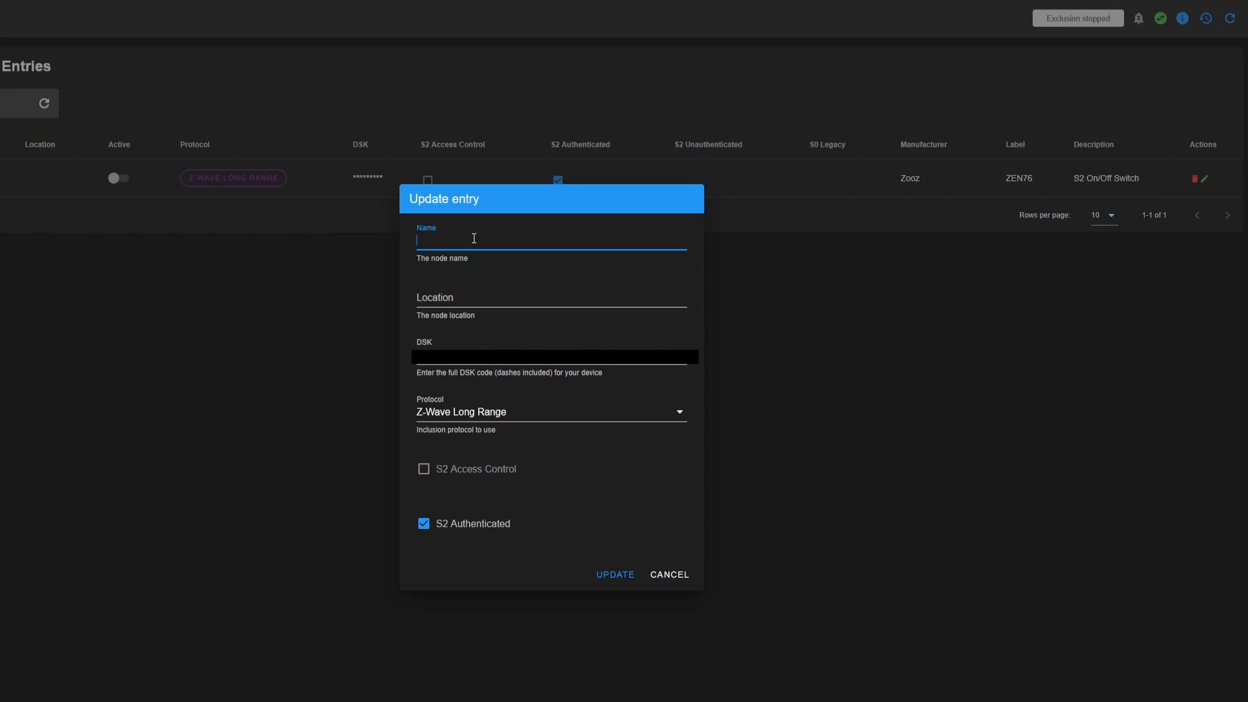
type("Guest bathroom lights")
left_click(478, 299)
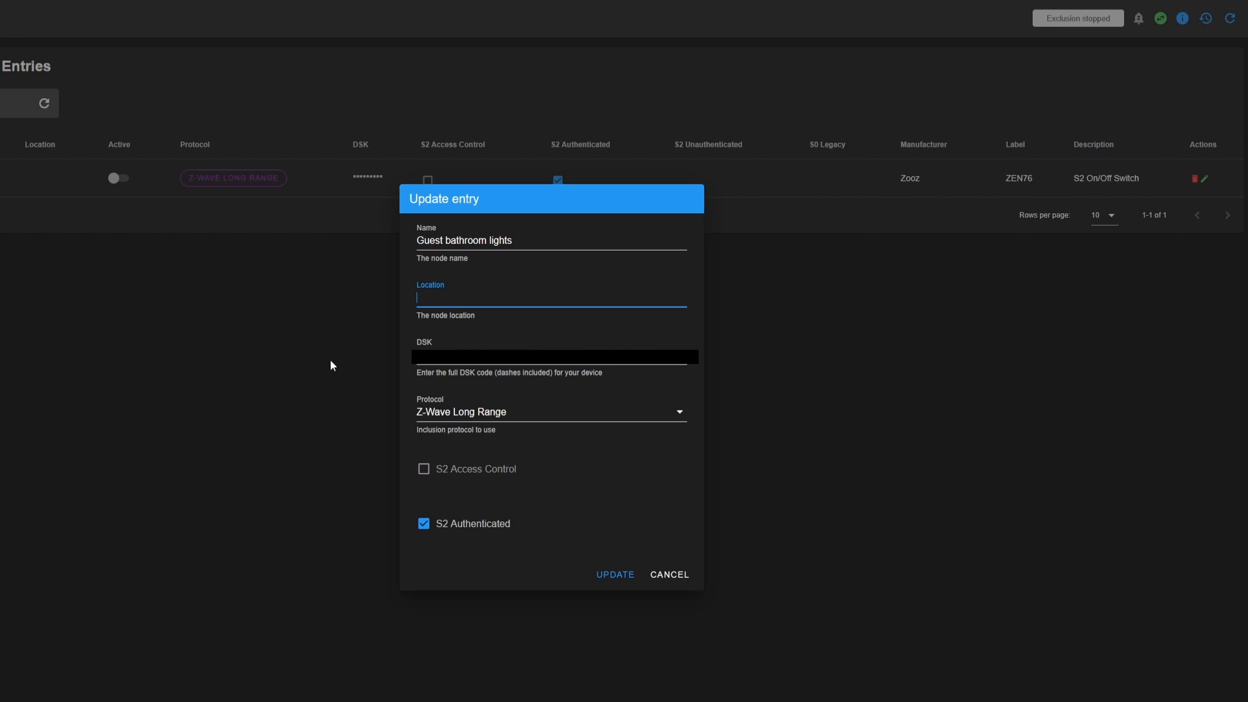
left_click(585, 417)
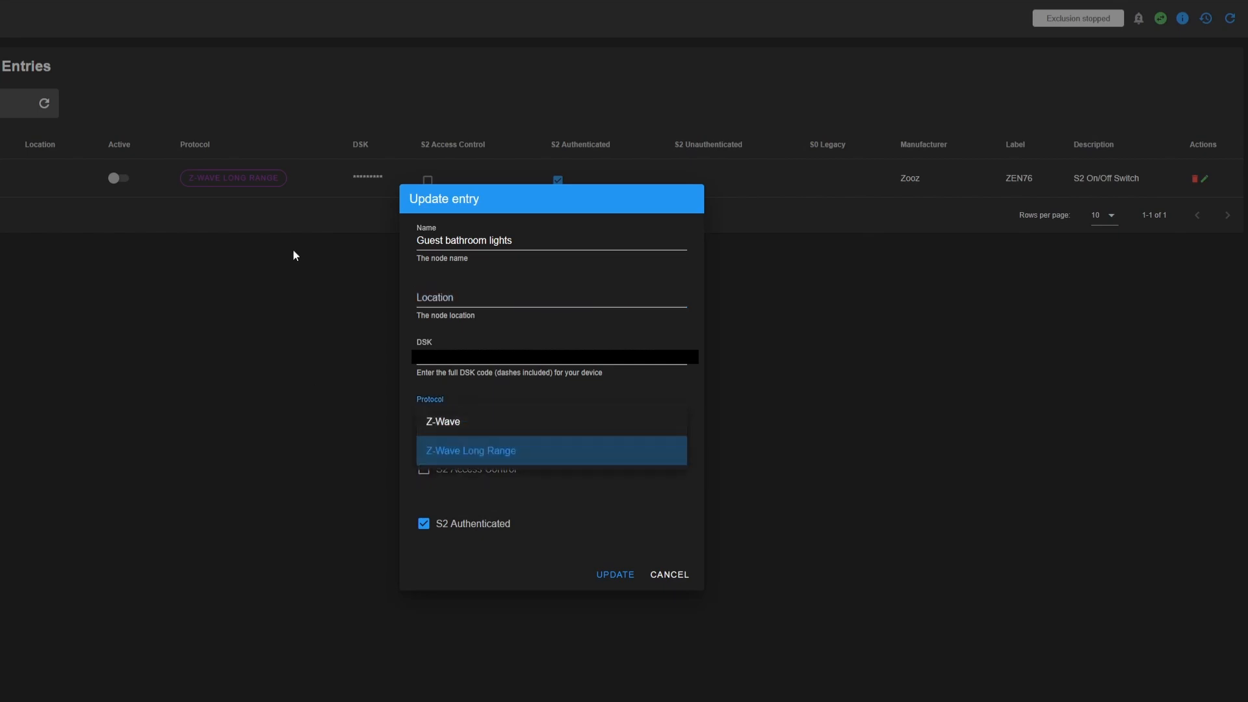
left_click(506, 575)
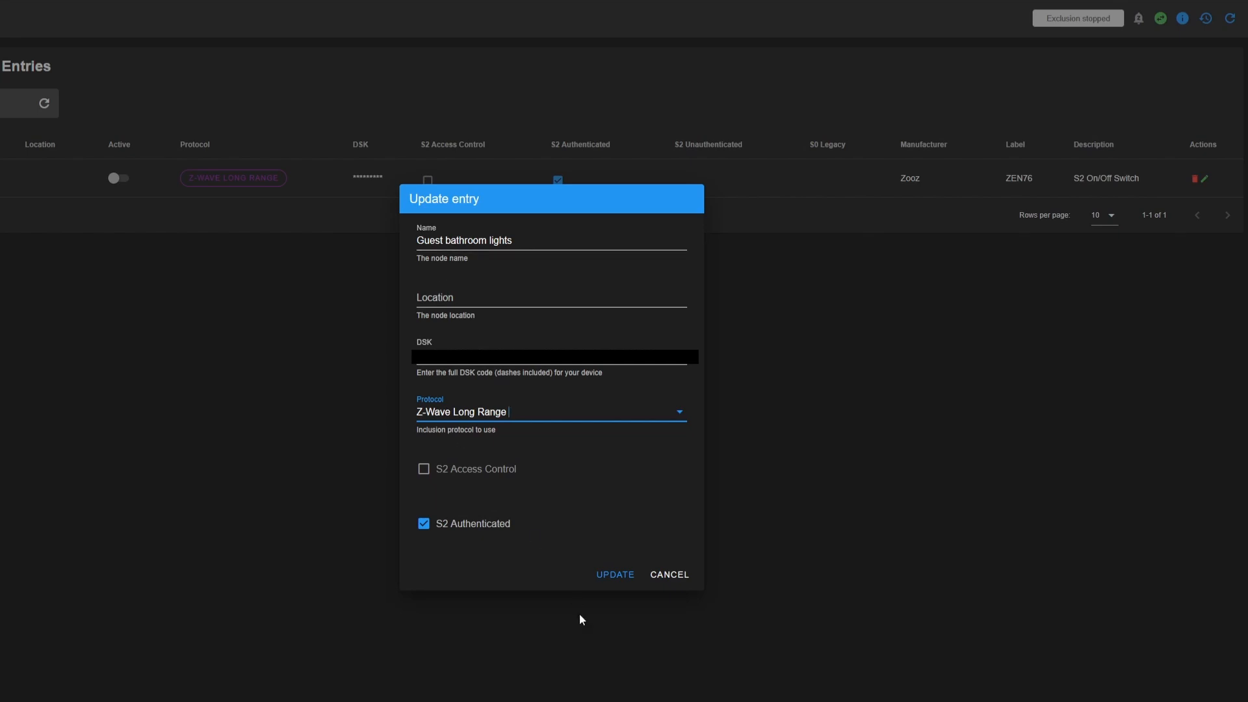
left_click(623, 577)
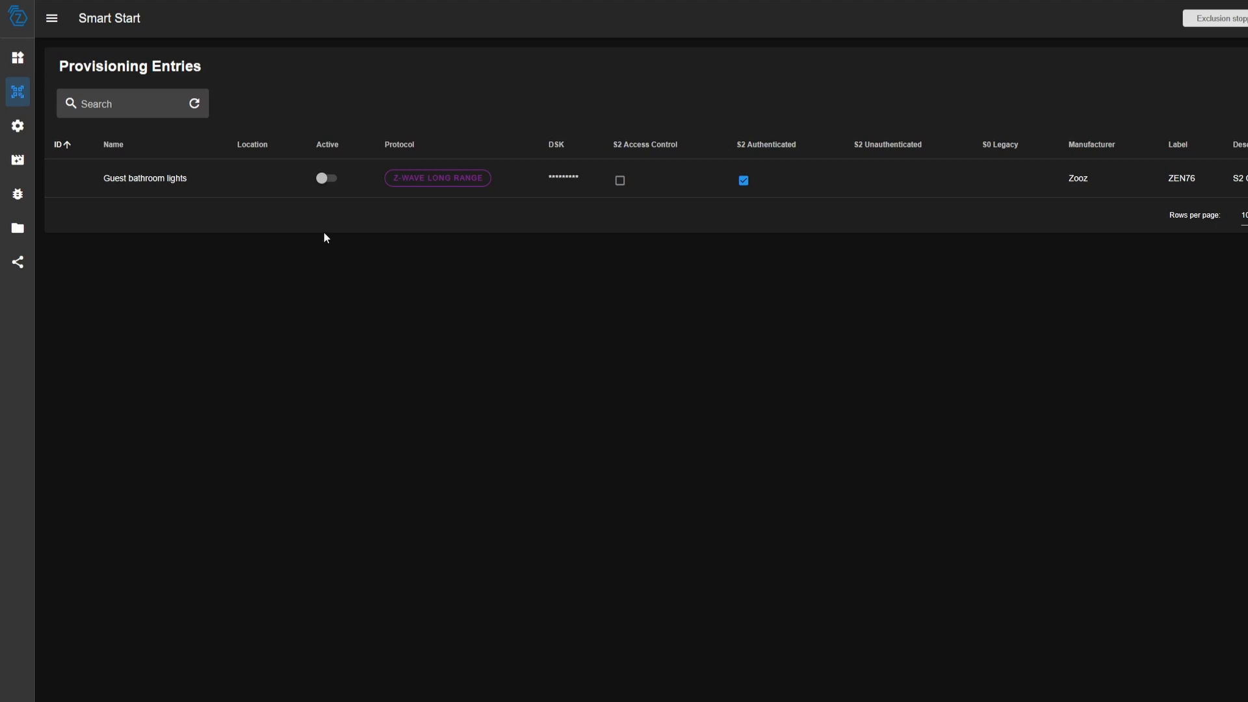
Step: Activate the Guest bathroom lights entry so the device is included, and dismiss the node-added notice
left_click(325, 178)
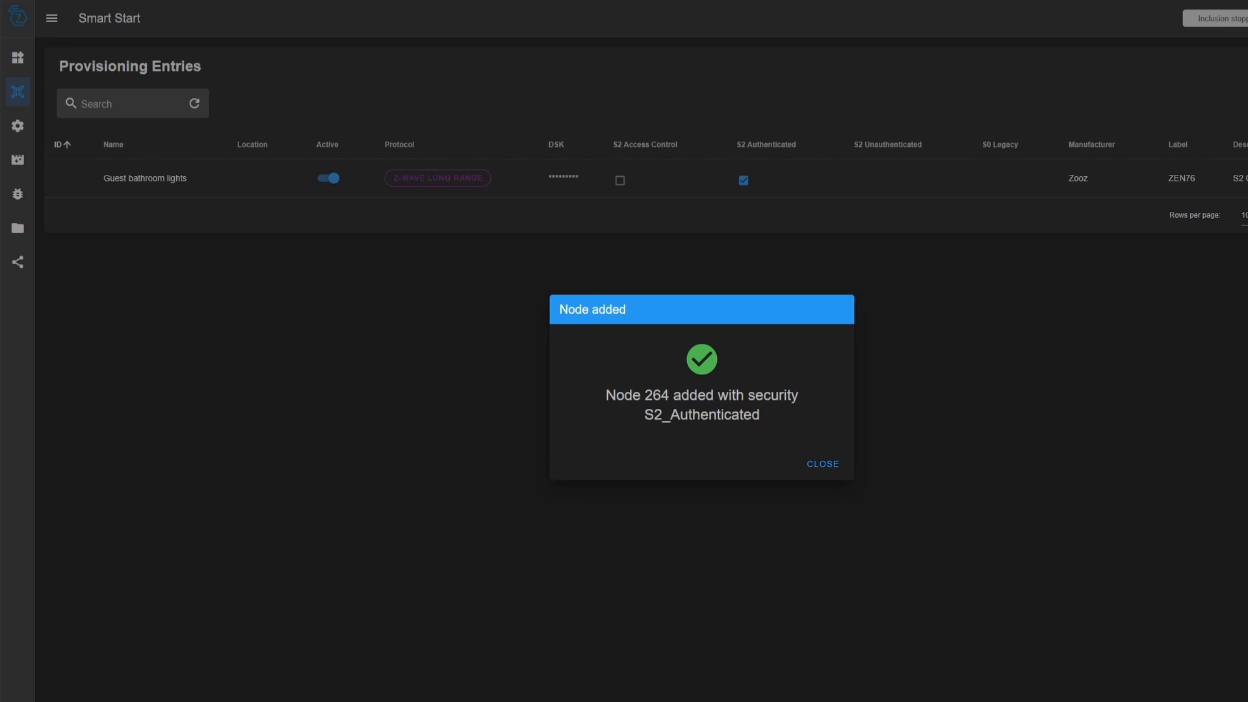
left_click(824, 466)
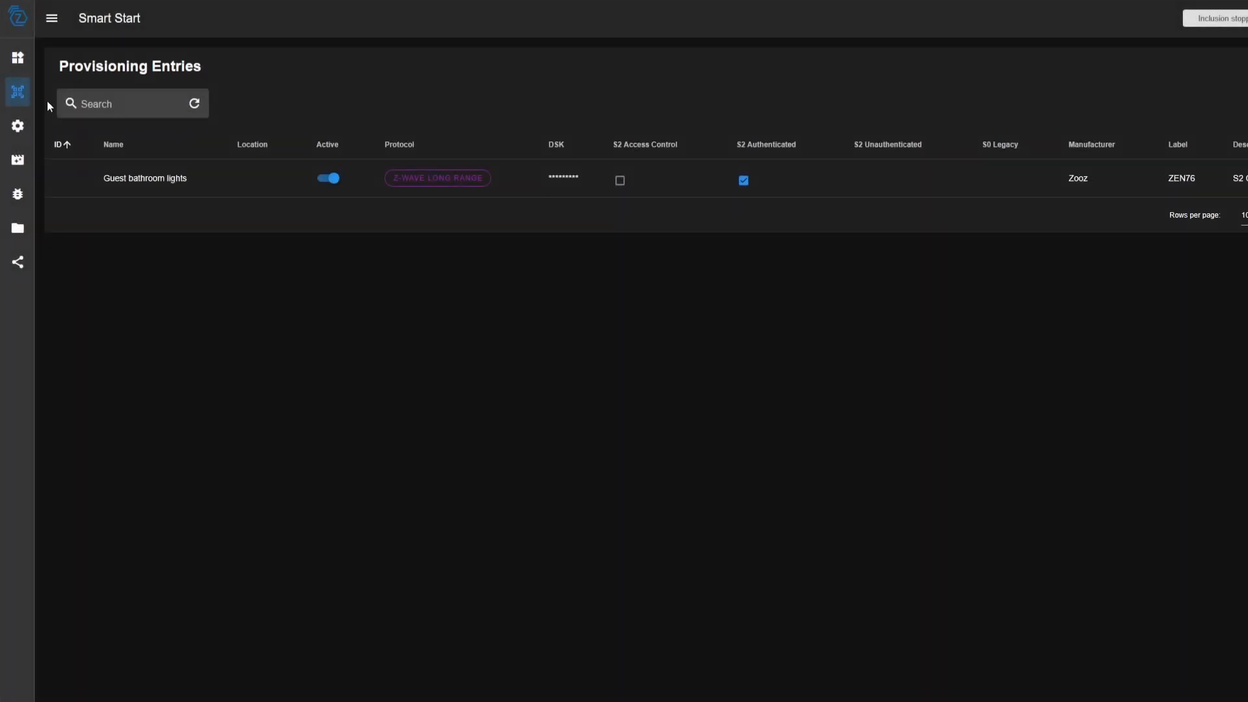
Step: Filter the Control Panel nodes by "guest bath" and expand the Guest bathroom lights node to check its security and protocol
left_click(18, 58)
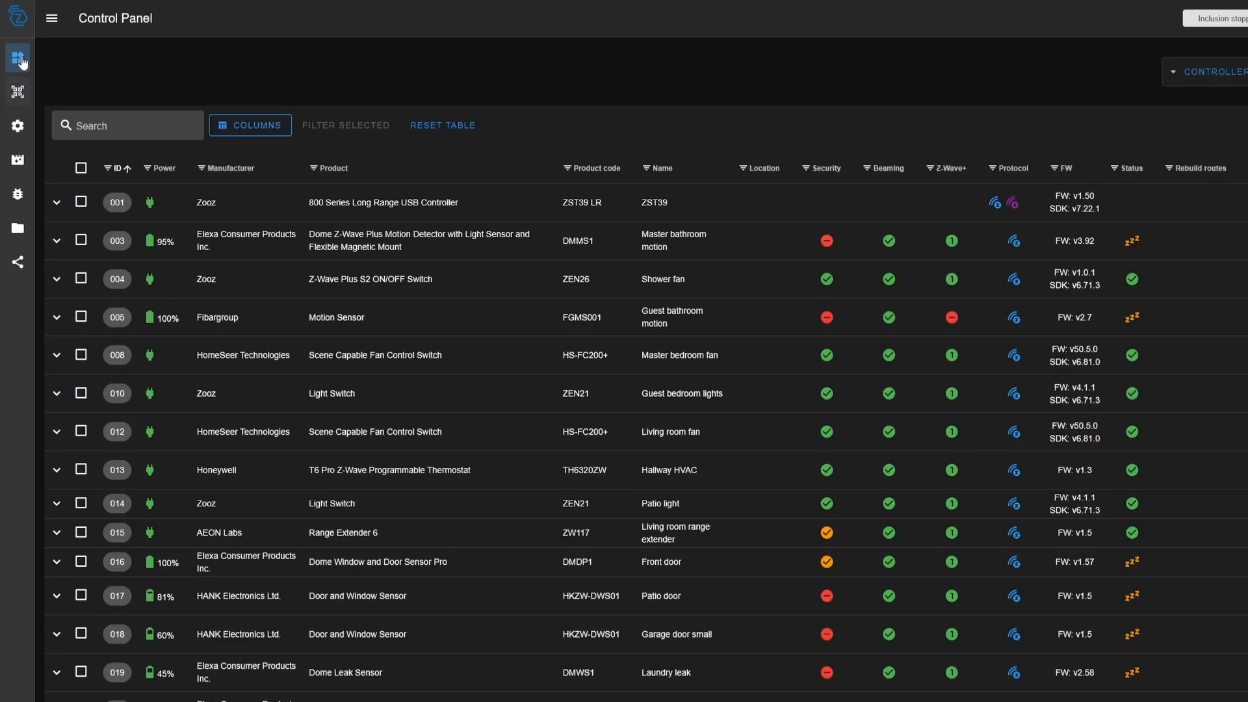
left_click(171, 129)
type("guest ")
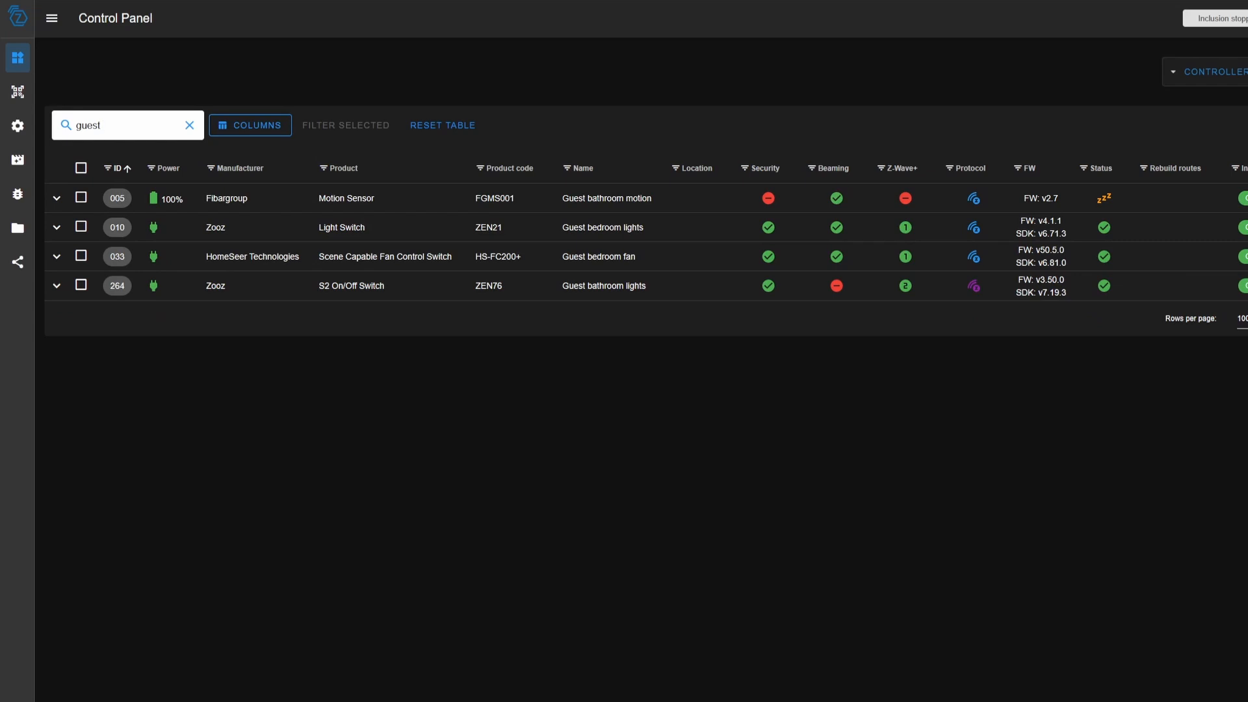
type("bath")
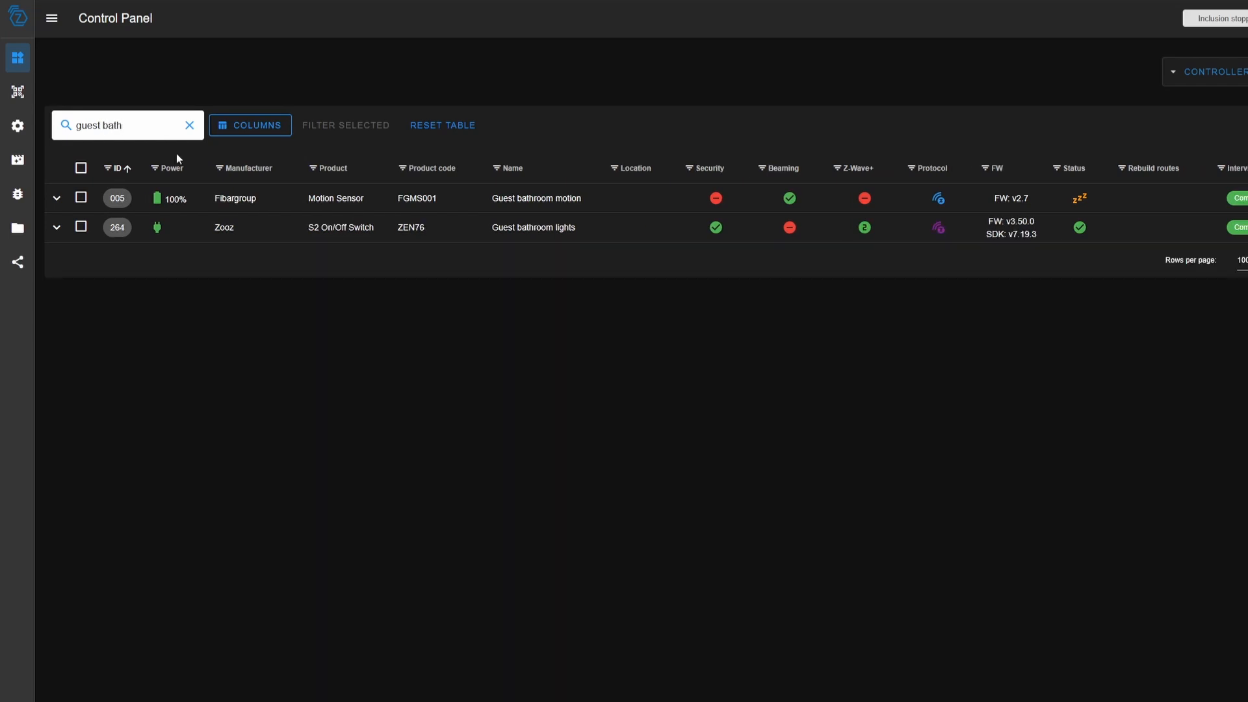
left_click(57, 228)
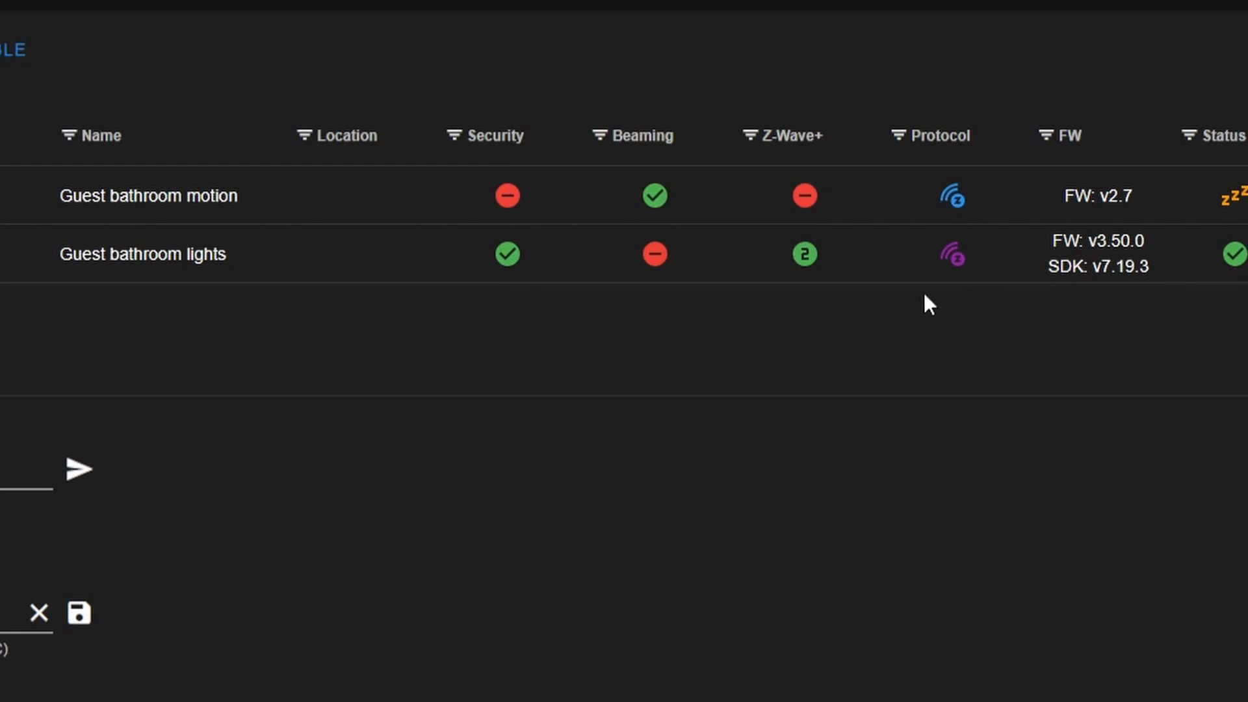
mouse_move(955, 269)
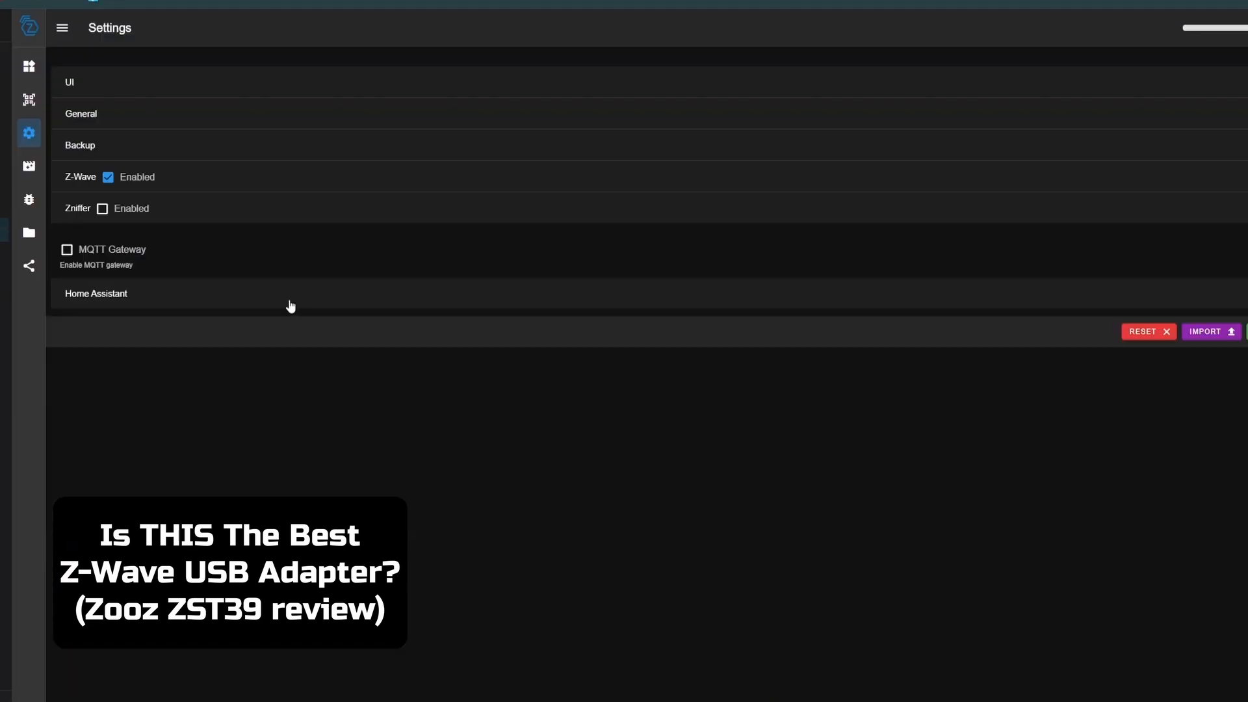
Step: Expand the Home Assistant section of the Z-Wave JS UI settings
left_click(273, 306)
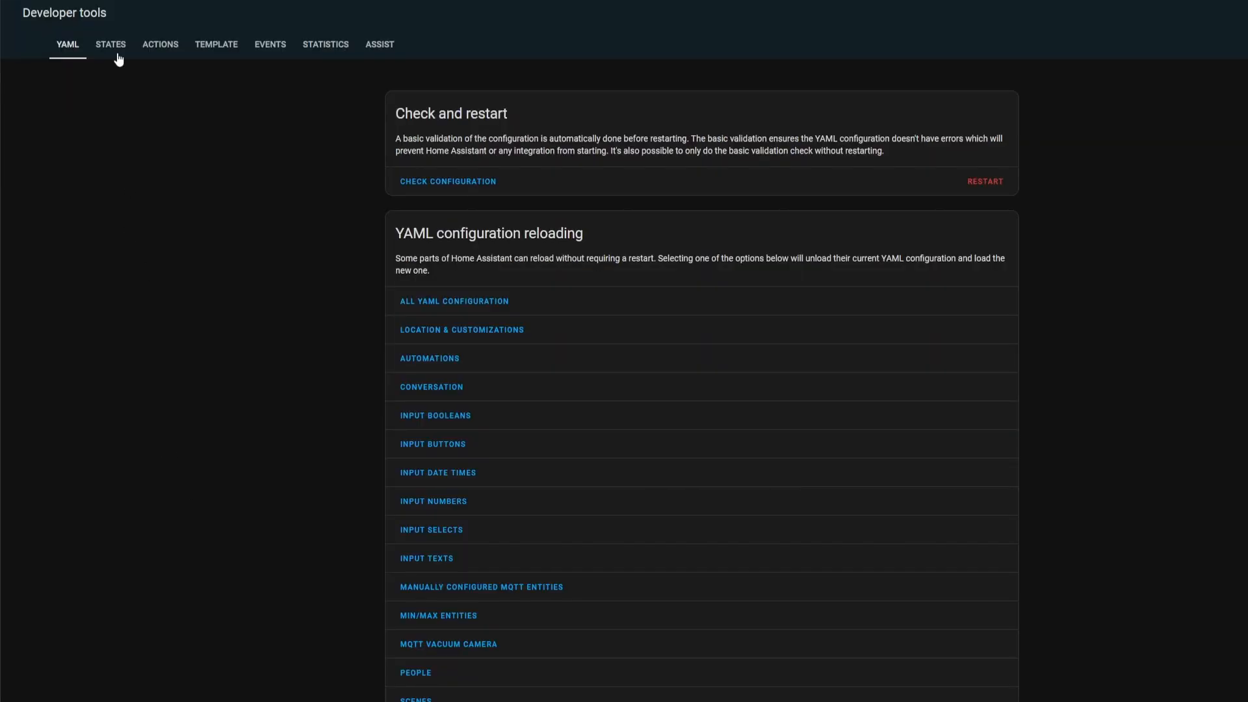
Step: In Home Assistant's entity states, filter by "guest bathroom lights" and test the lights switch by turning it on and back off
left_click(119, 57)
left_click(175, 188)
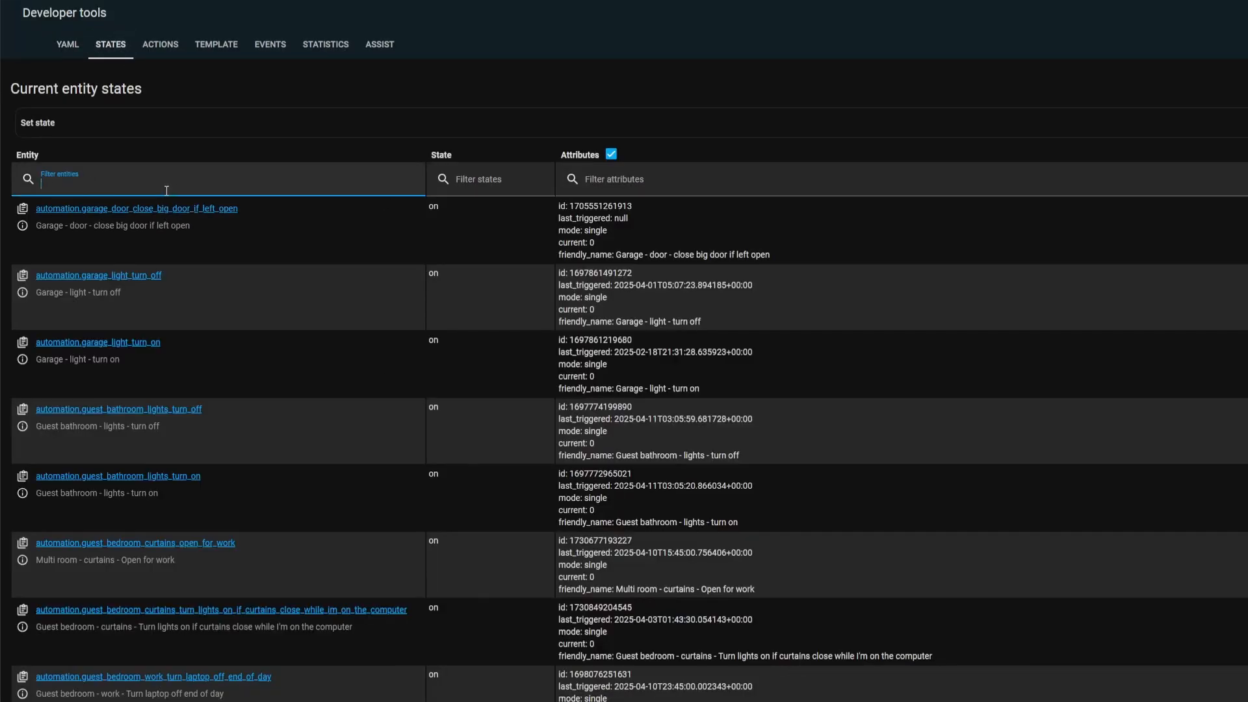
type("guest bathroom lights")
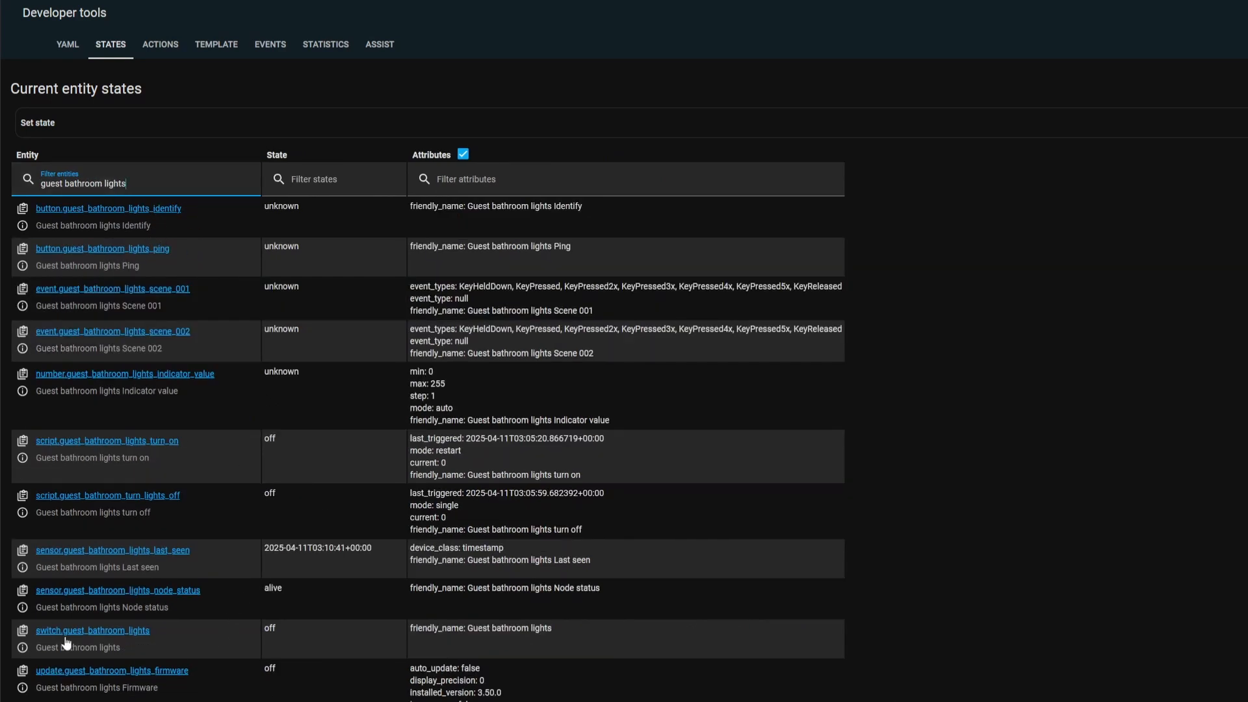
left_click(23, 648)
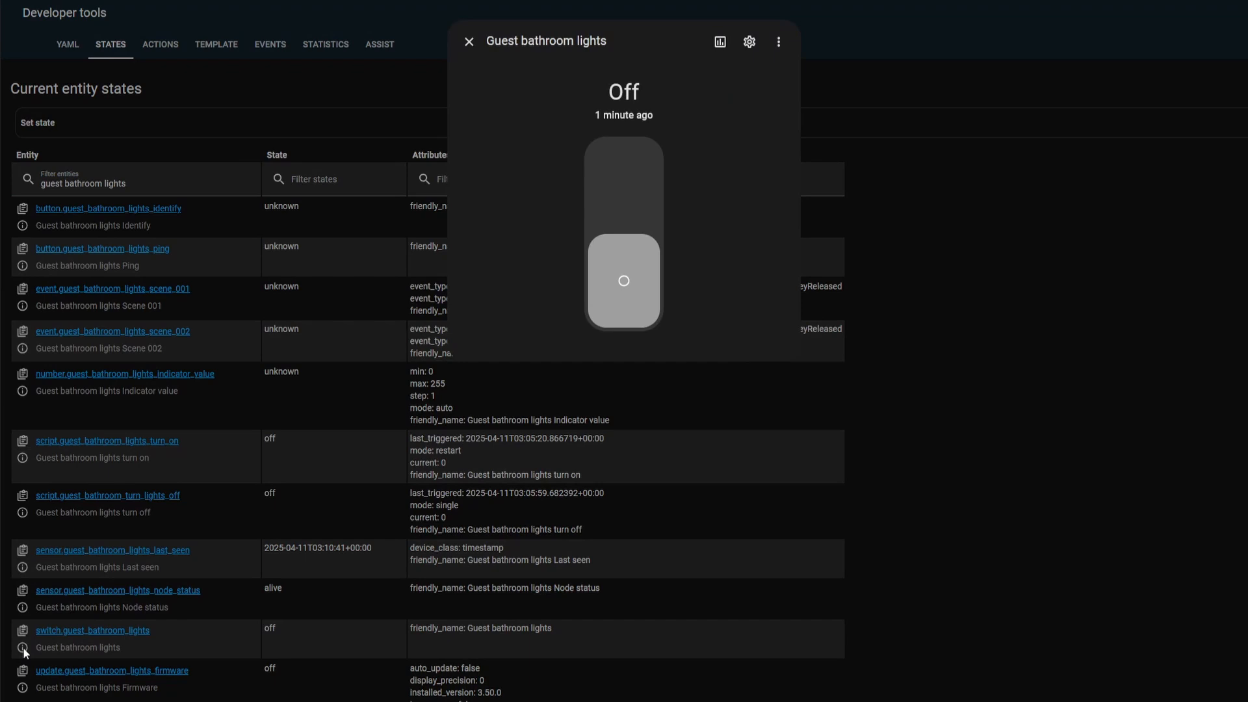
left_click(623, 185)
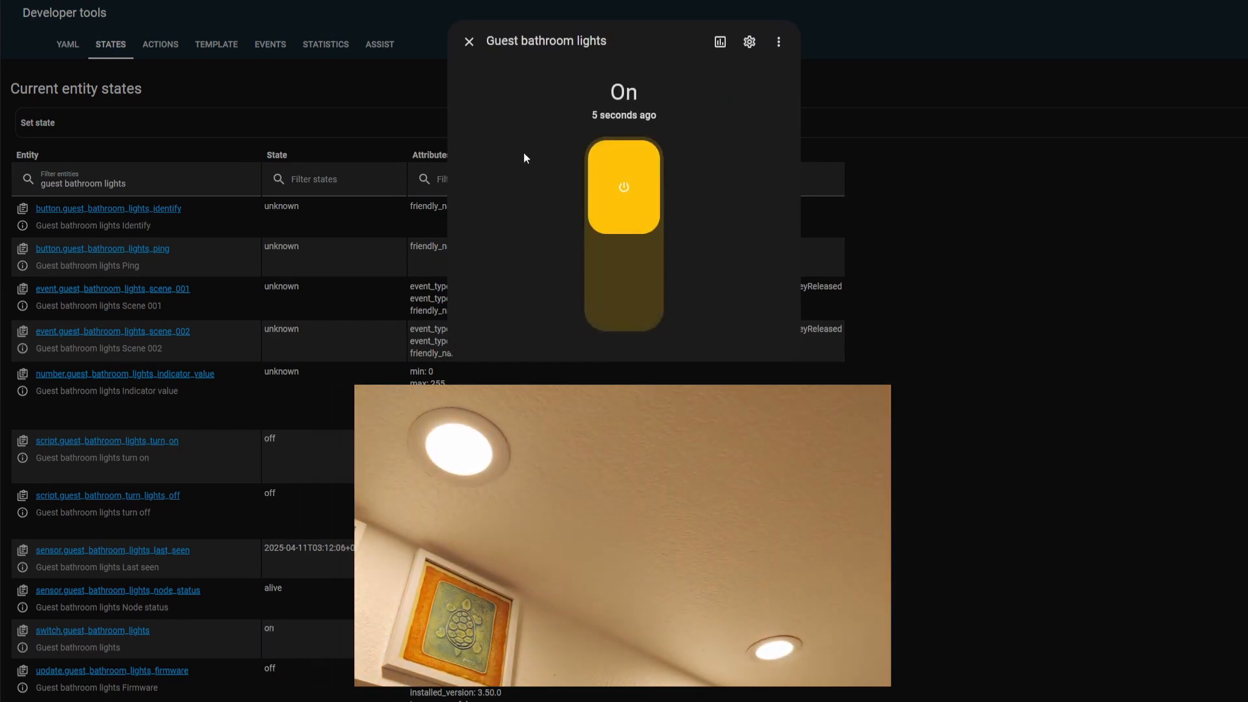
left_click(602, 279)
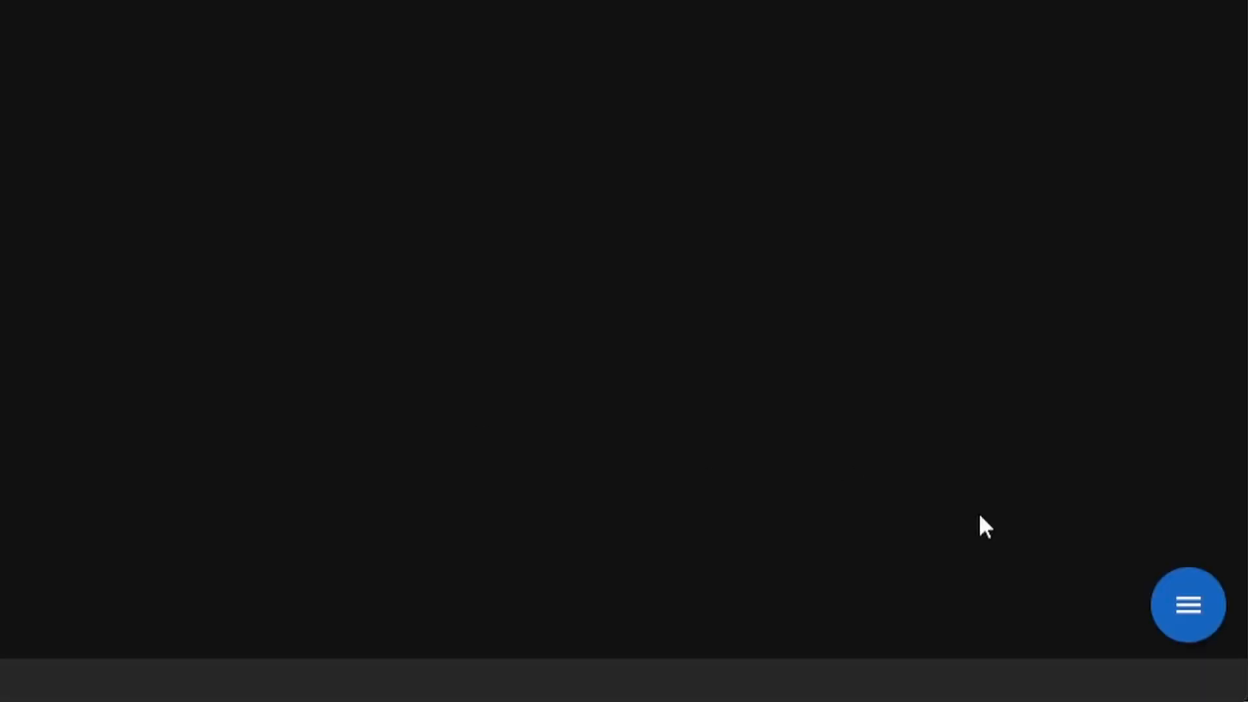
Step: Export the Smart Start provisioning entries to a JSON file
left_click(1169, 613)
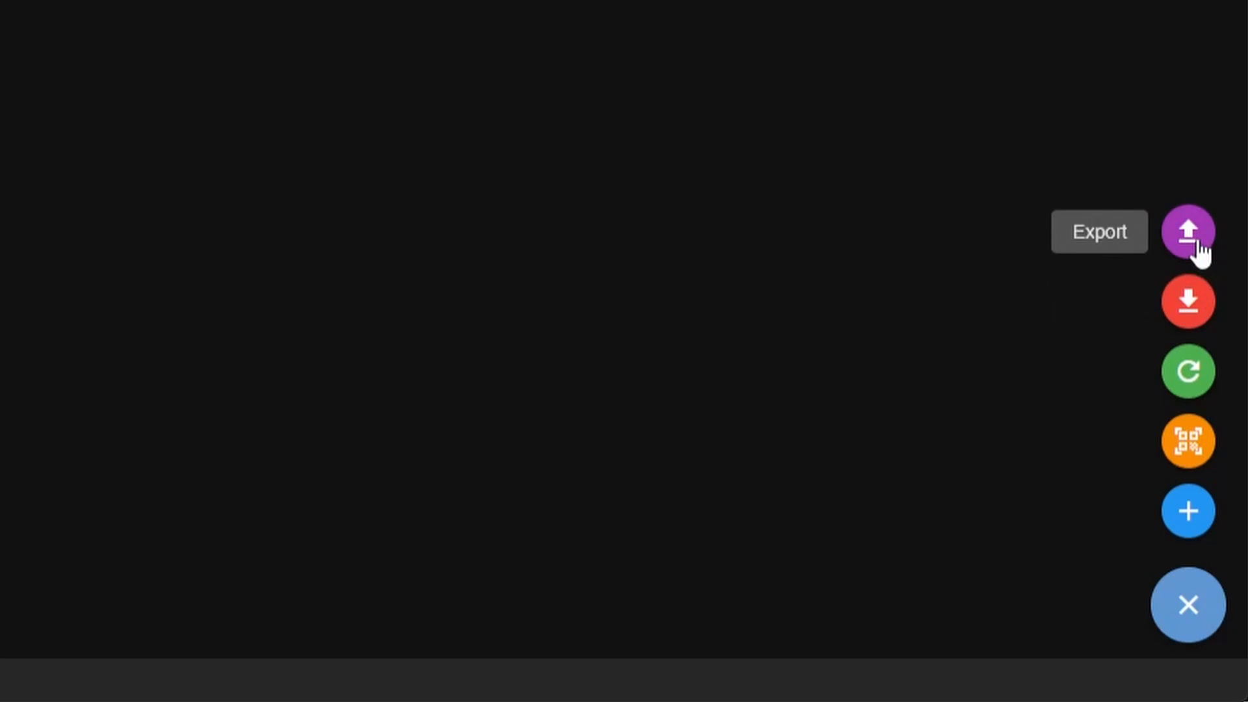
left_click(1213, 621)
left_click(1215, 624)
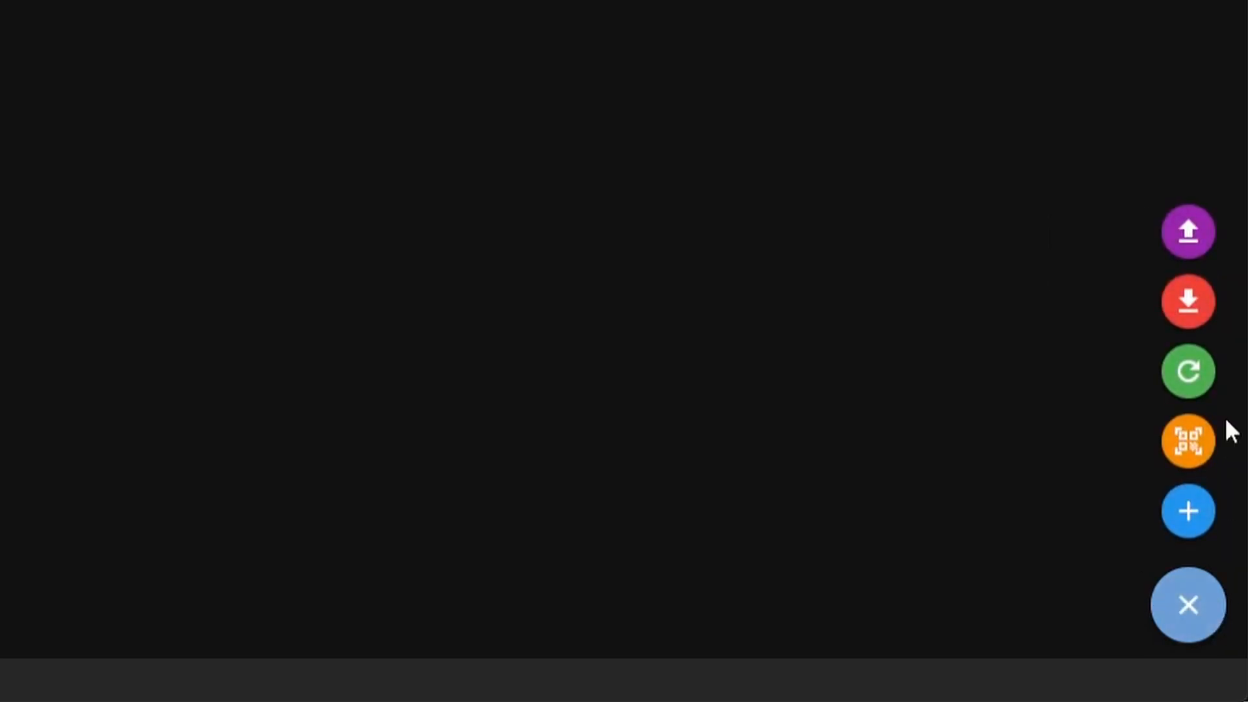
left_click(1203, 241)
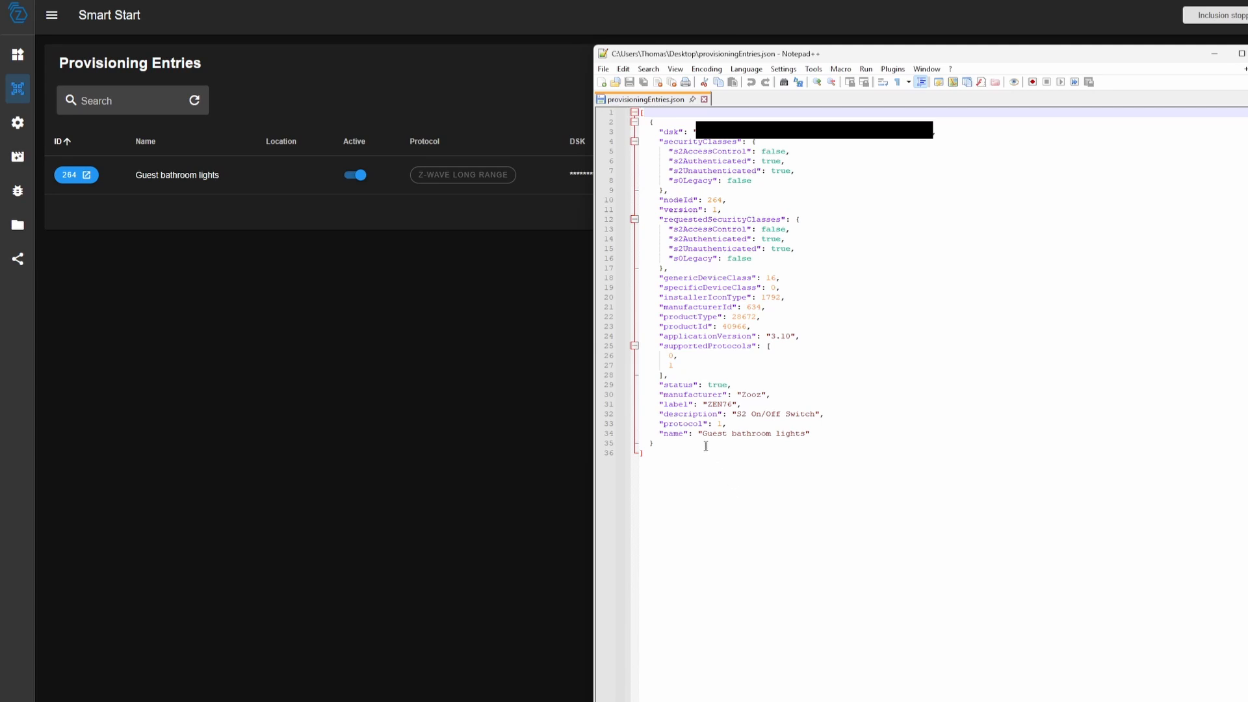
Step: Examine the node details in the exported provisioningEntries.json in Notepad++, and return to the Smart Start list
left_click_drag(656, 199, 828, 423)
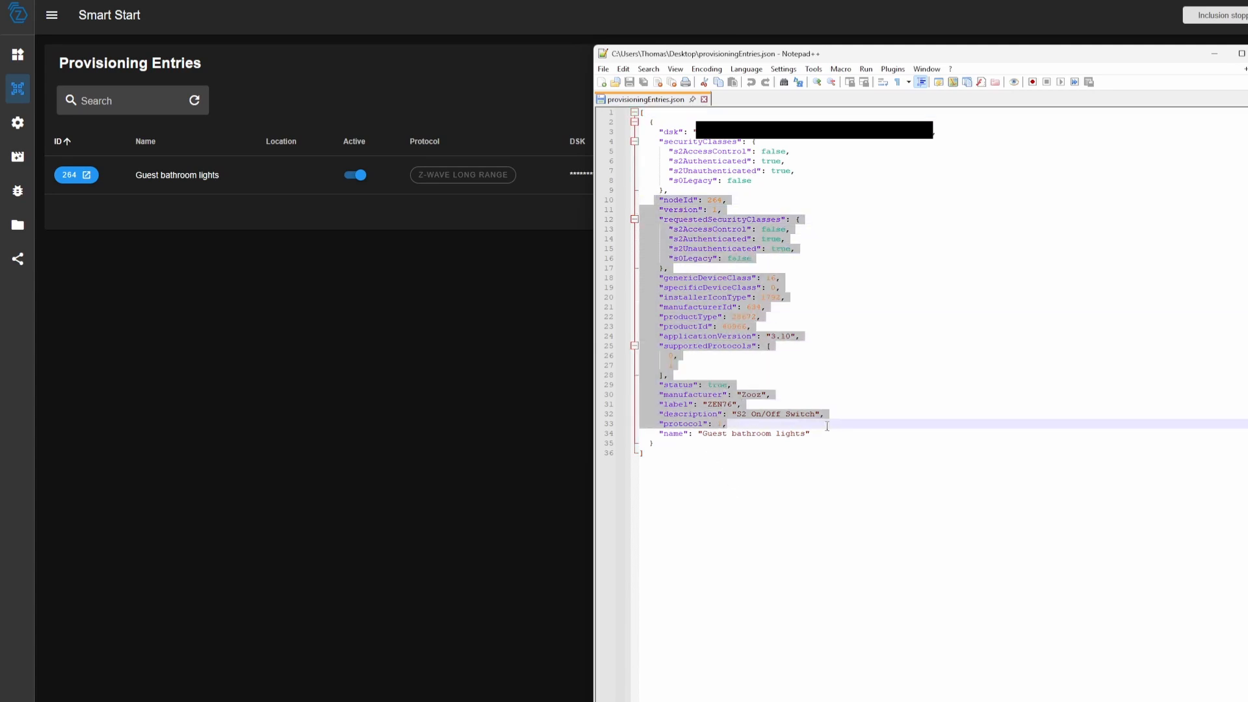
left_click(889, 229)
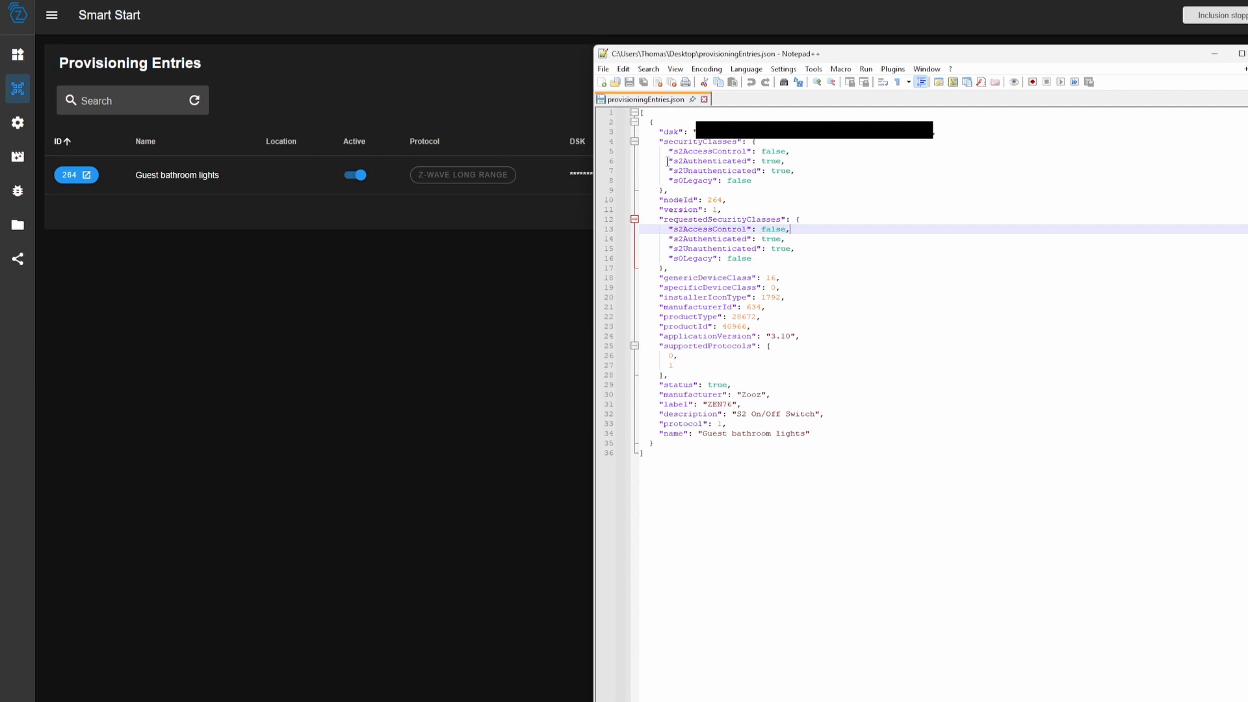
key("alt+Tab")
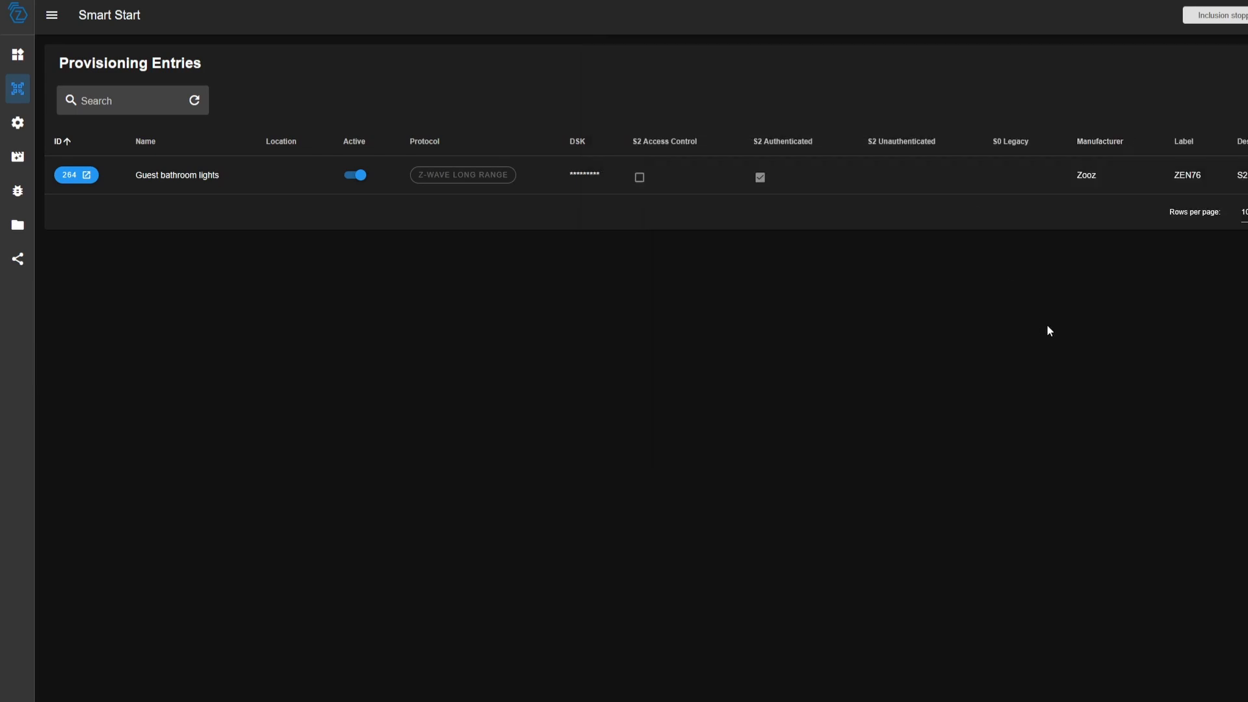
Step: Delete the Guest bathroom lights entry from provisioning and confirm the removal
left_click(1245, 175)
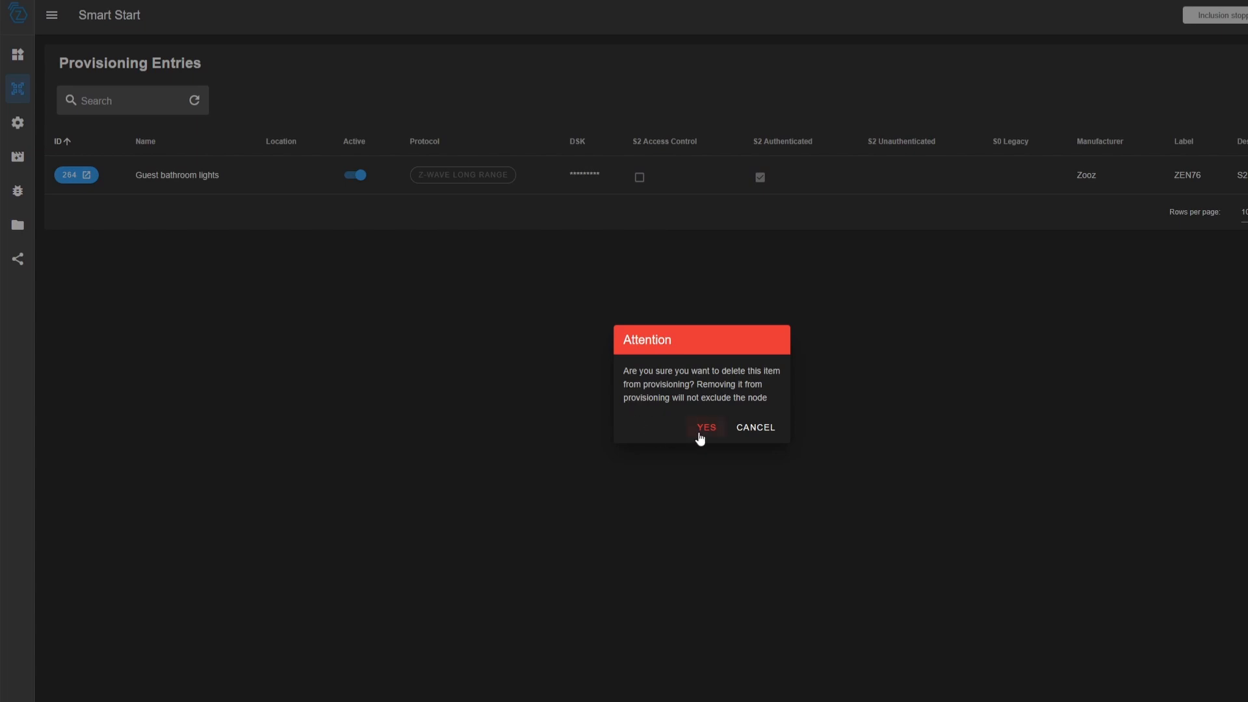
left_click_drag(681, 389, 774, 400)
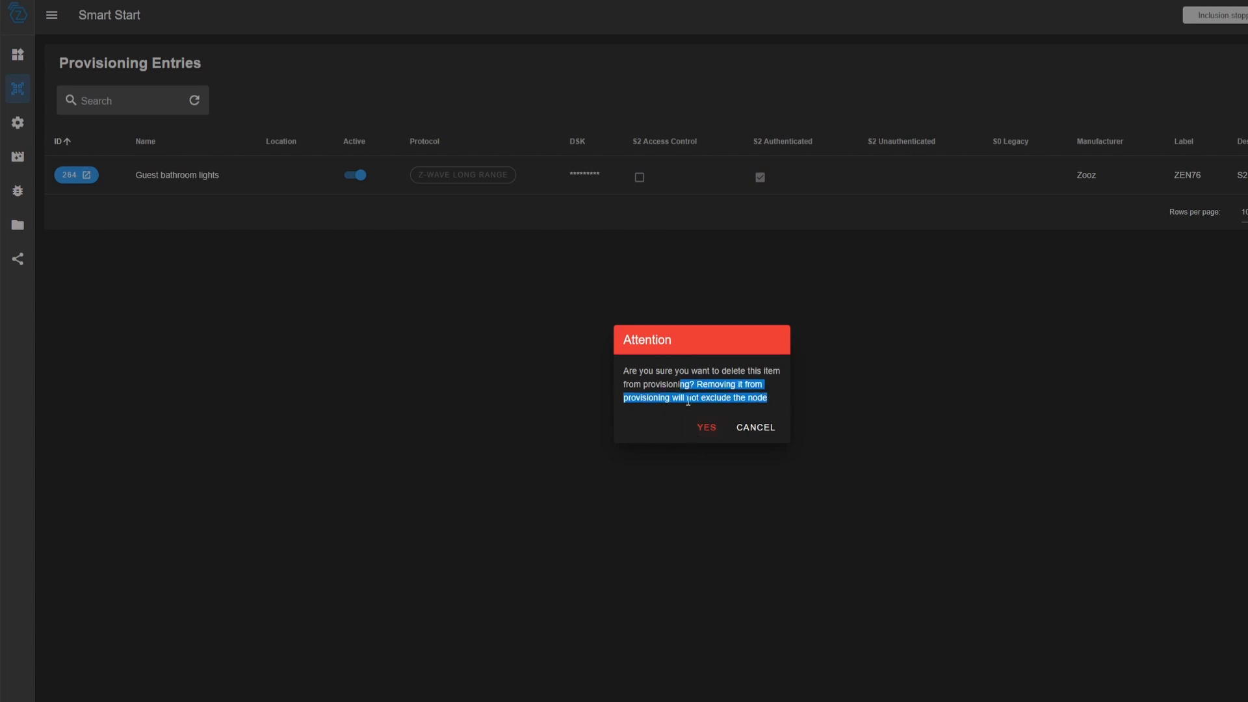
left_click(705, 429)
Step: Import the exported provisioning entries and toggle the active state of the restored Guest bathroom lights entry
left_click(1173, 624)
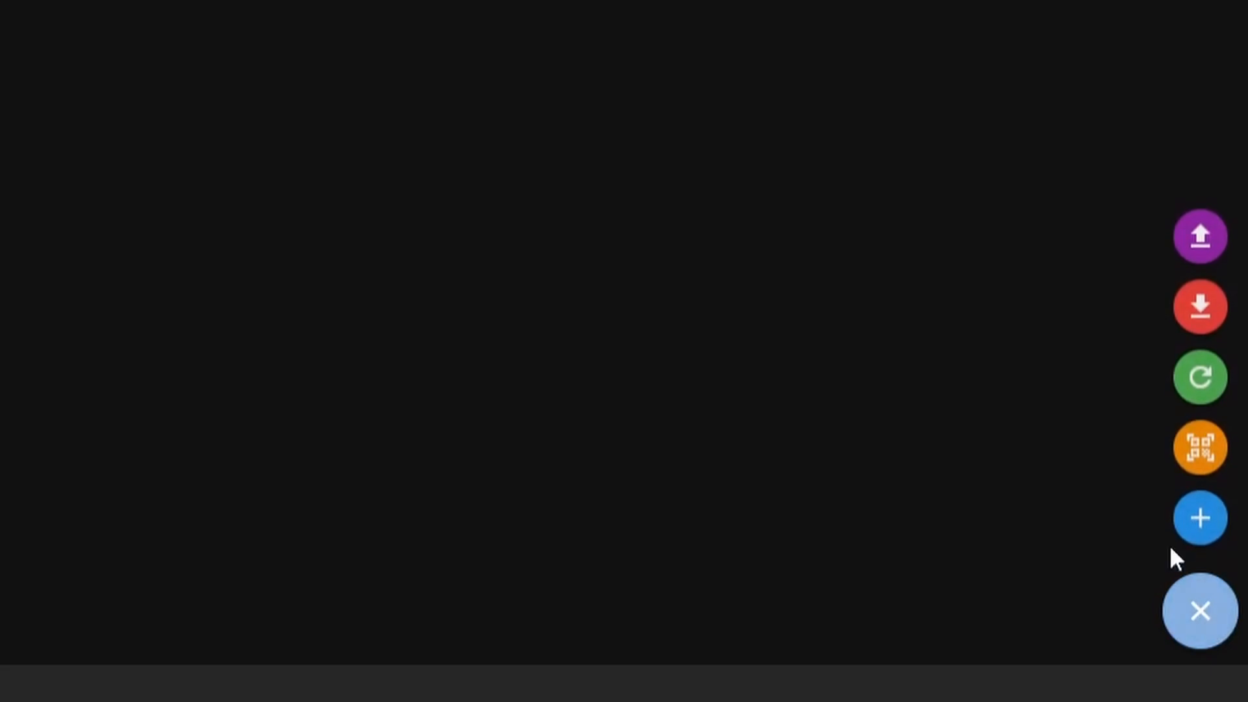
left_click(1200, 309)
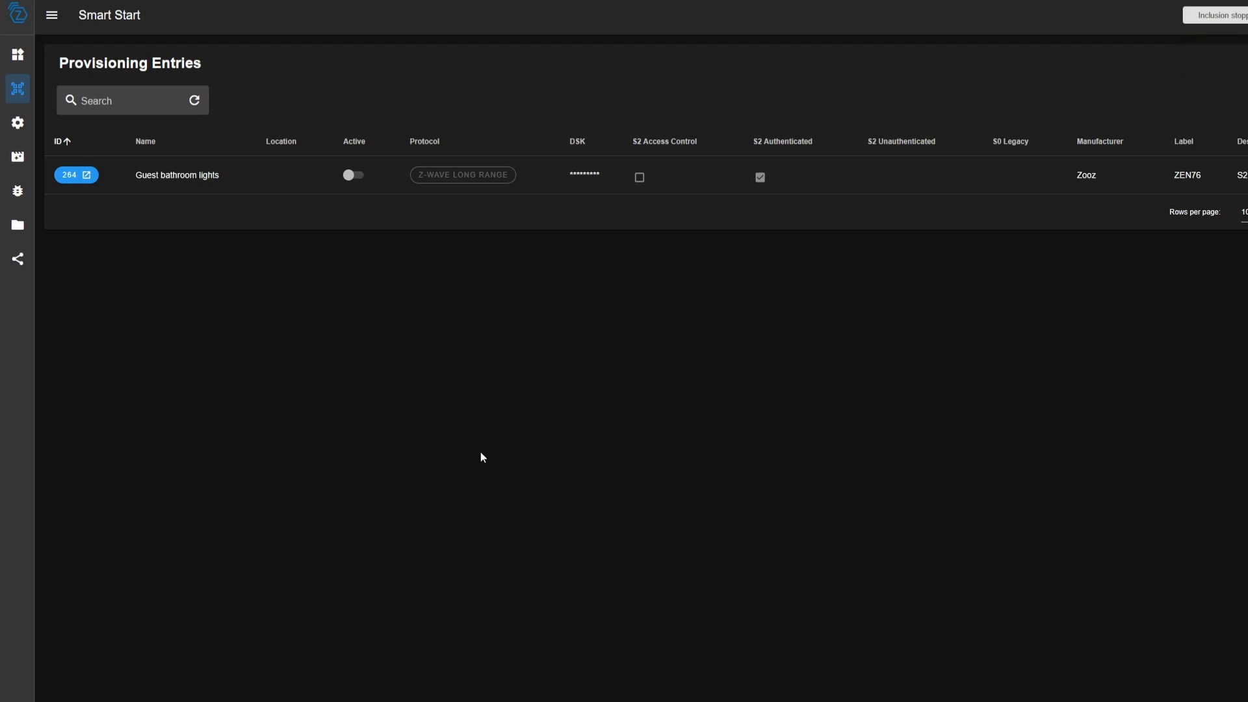
left_click(352, 175)
Step: Start removing a device from the network by choosing Exclusion in the Control Panel's Nodes Manager
left_click(18, 54)
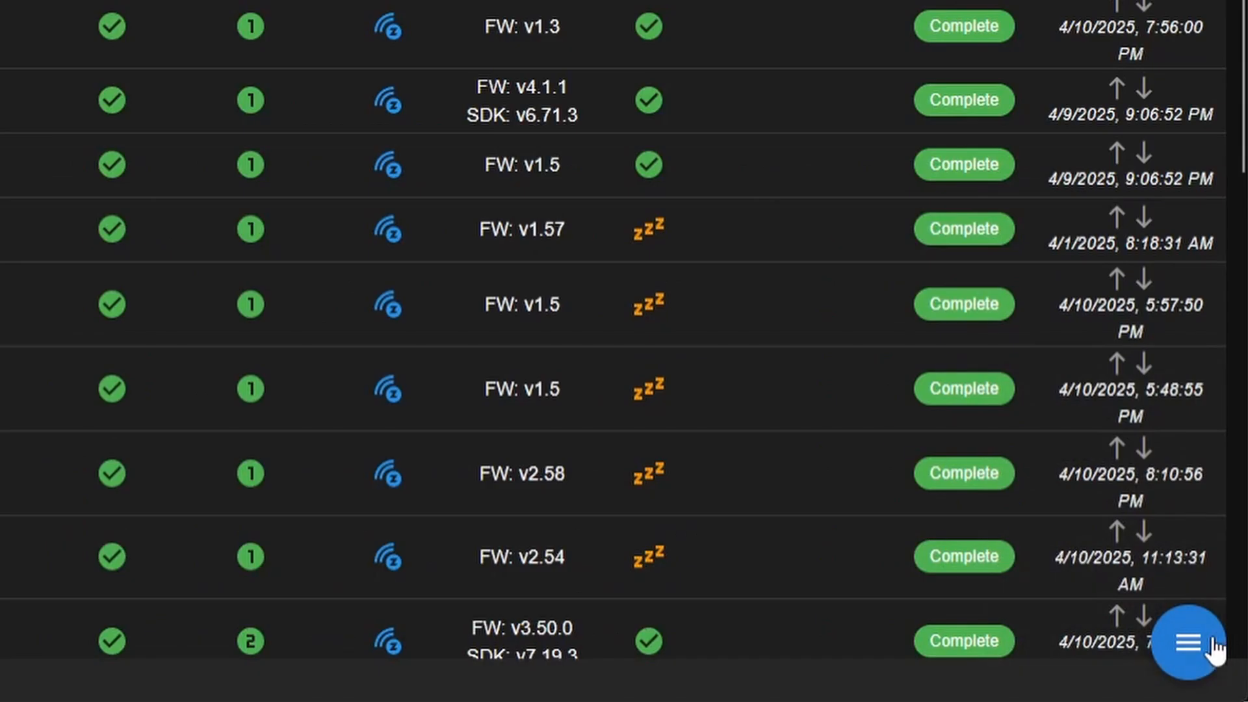
mouse_move(1187, 638)
left_click(1190, 554)
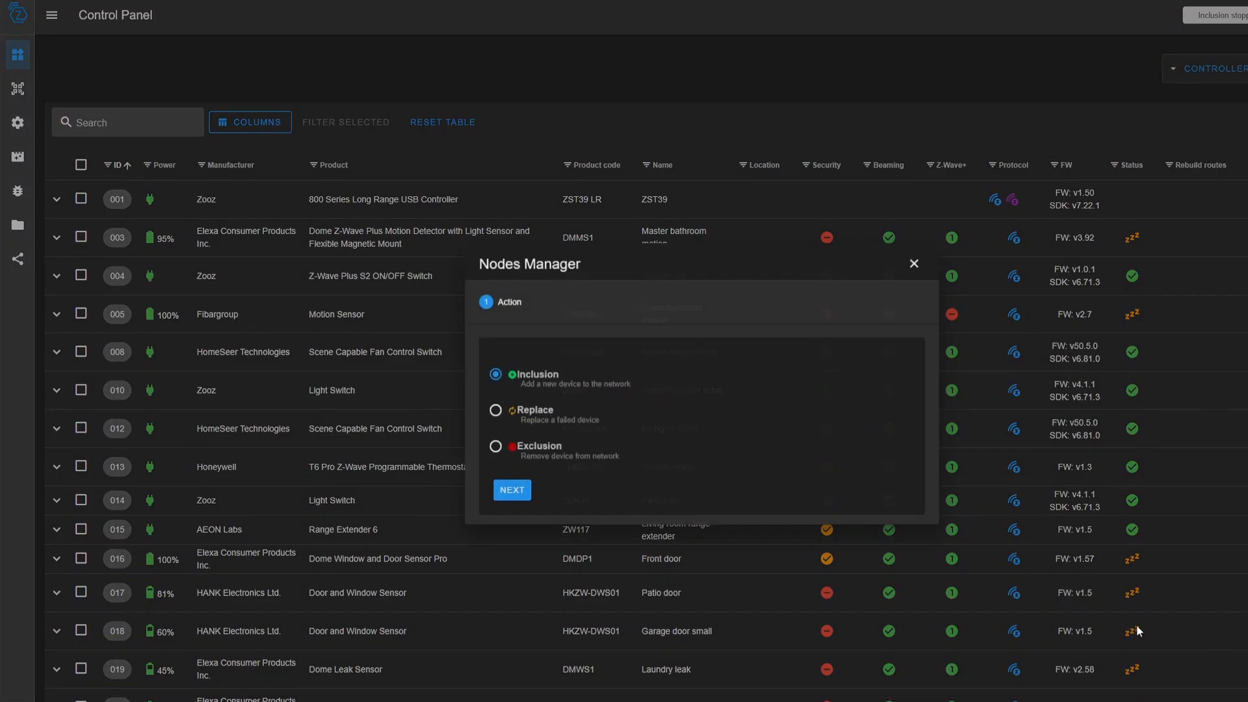
left_click(521, 448)
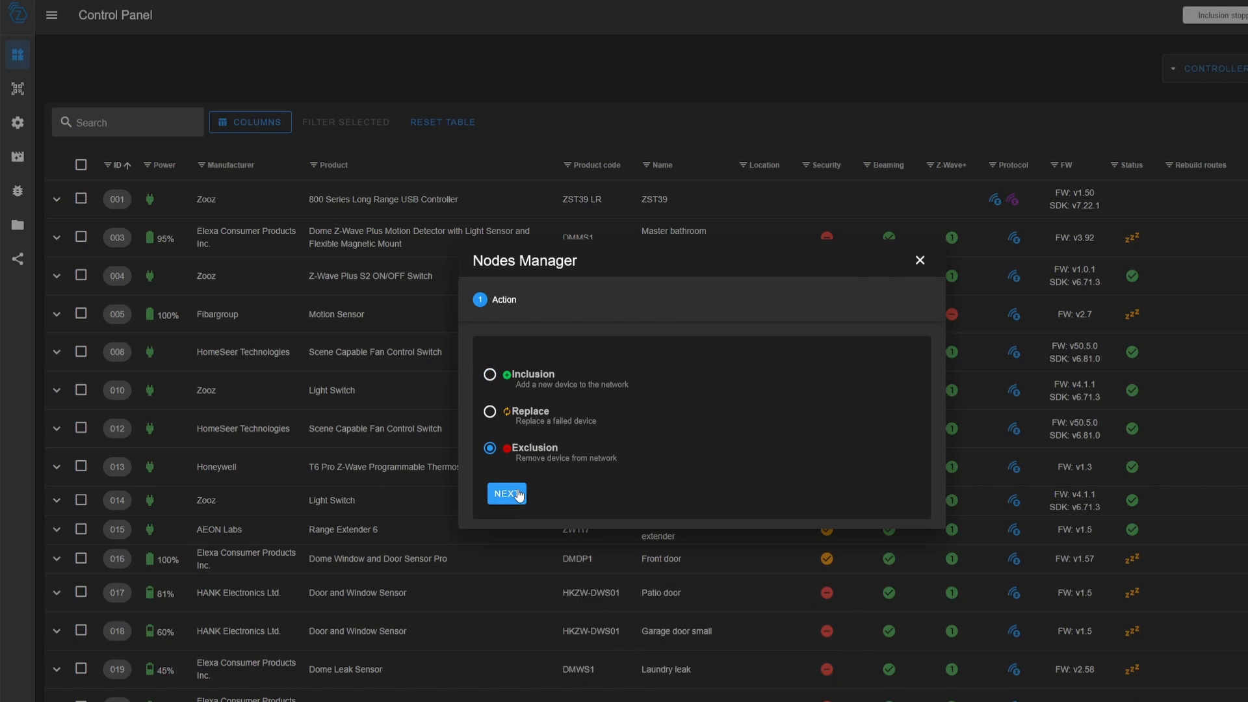